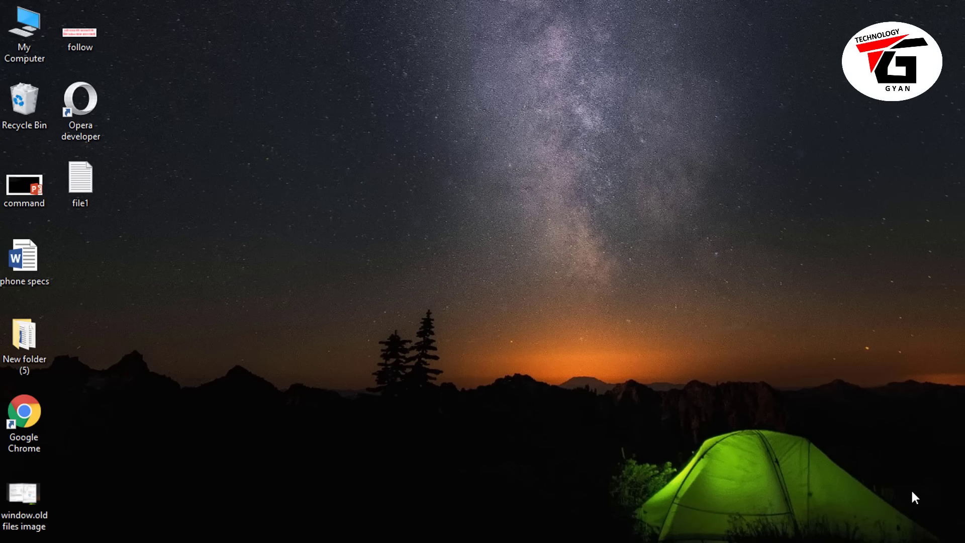
Find Control Panel through system search and open the Performance Options from System's advanced settings
key(super)
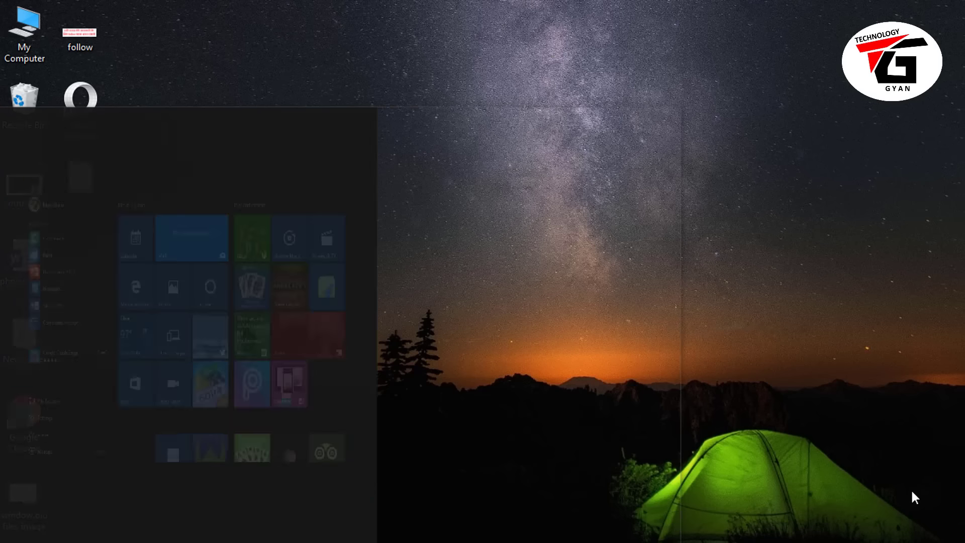
text(control)
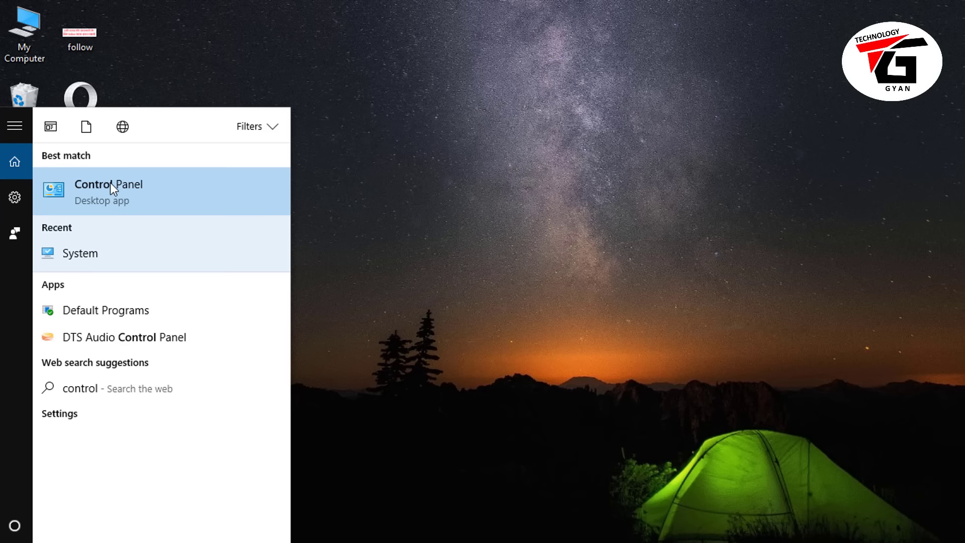
click(150, 192)
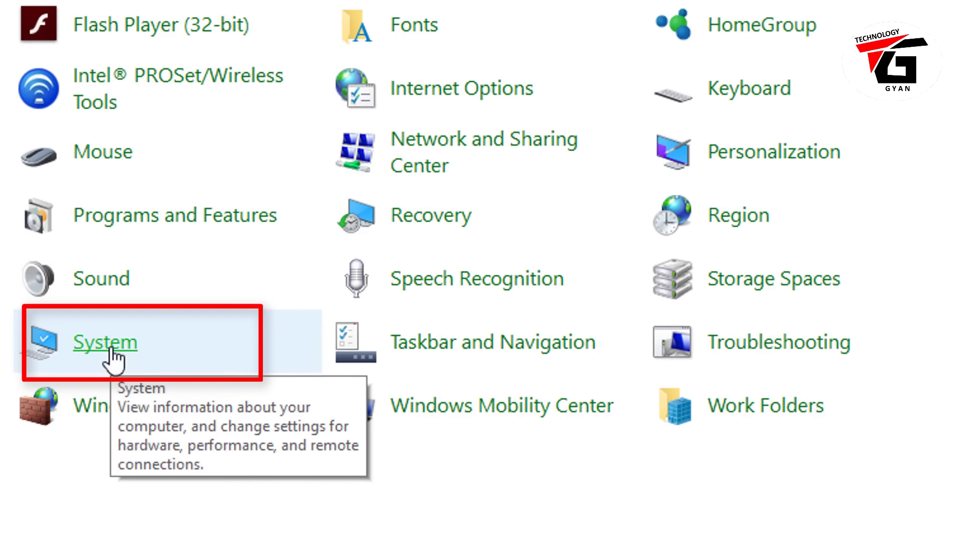
click(112, 357)
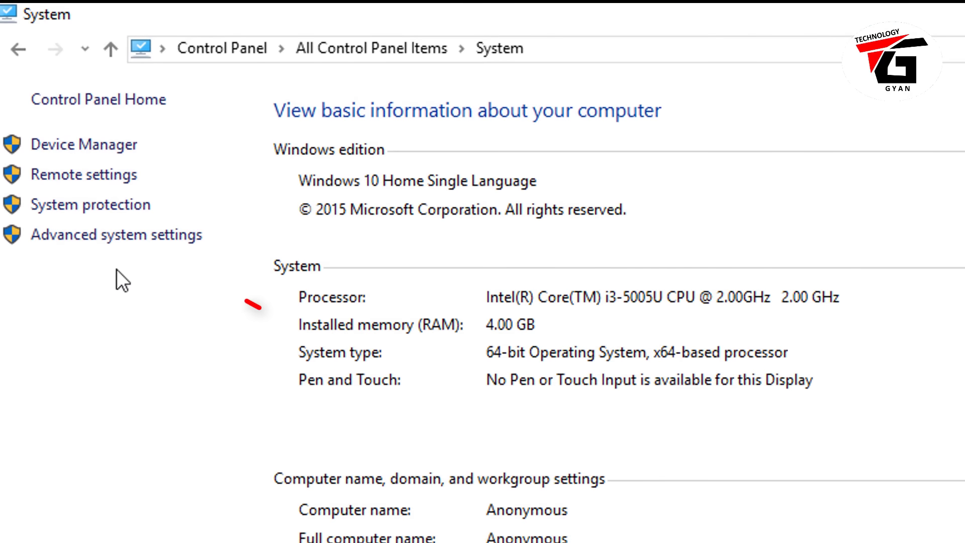
click(116, 232)
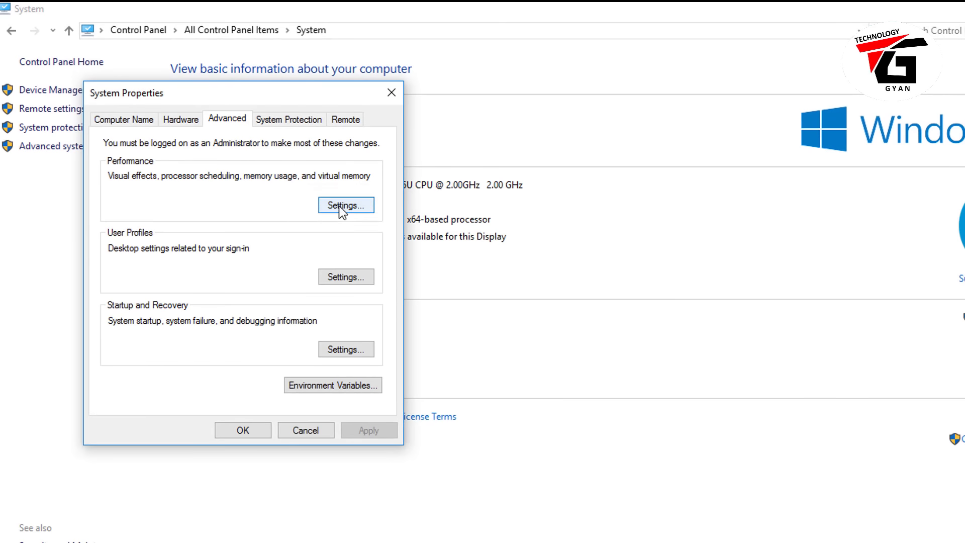
click(339, 207)
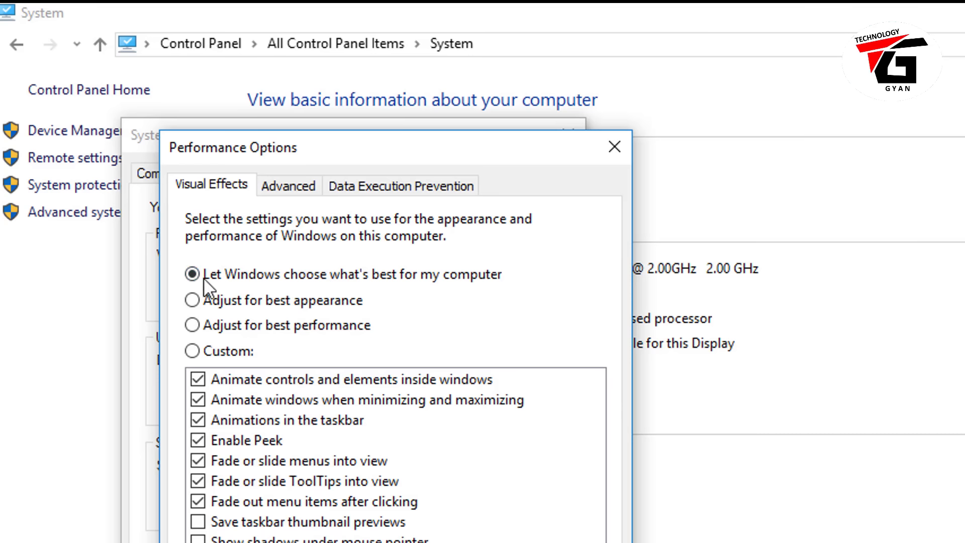
Set the visual effects to "Adjust for best appearance", apply the change and close Performance Options
click(193, 302)
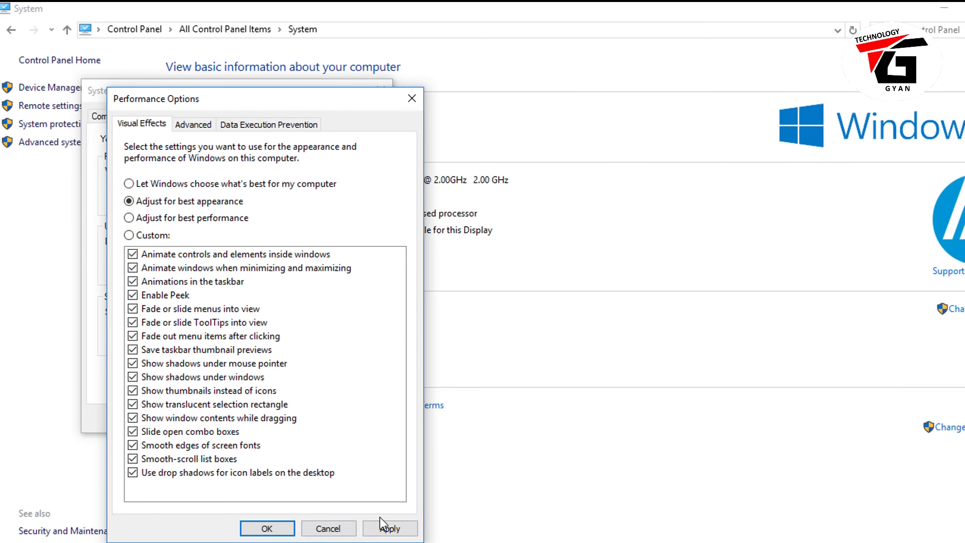
click(390, 529)
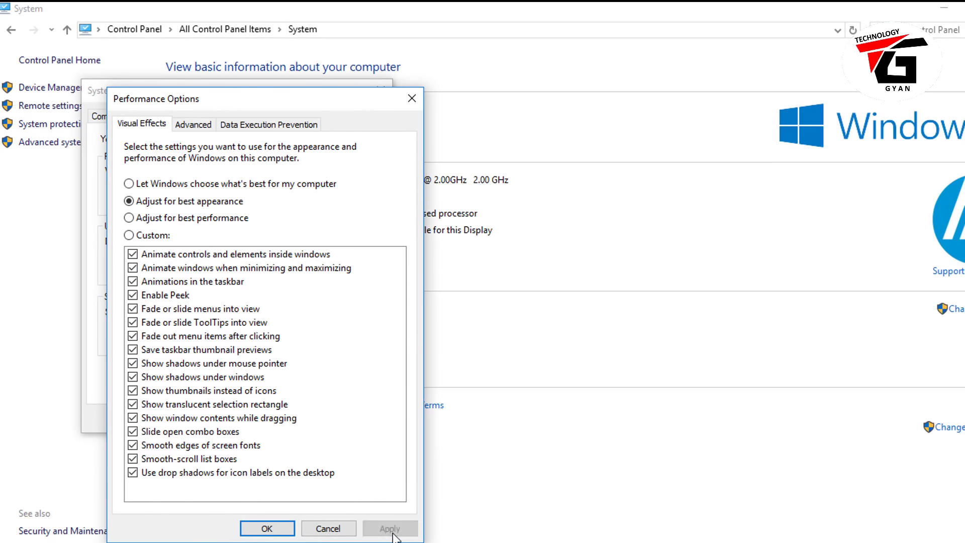
click(267, 528)
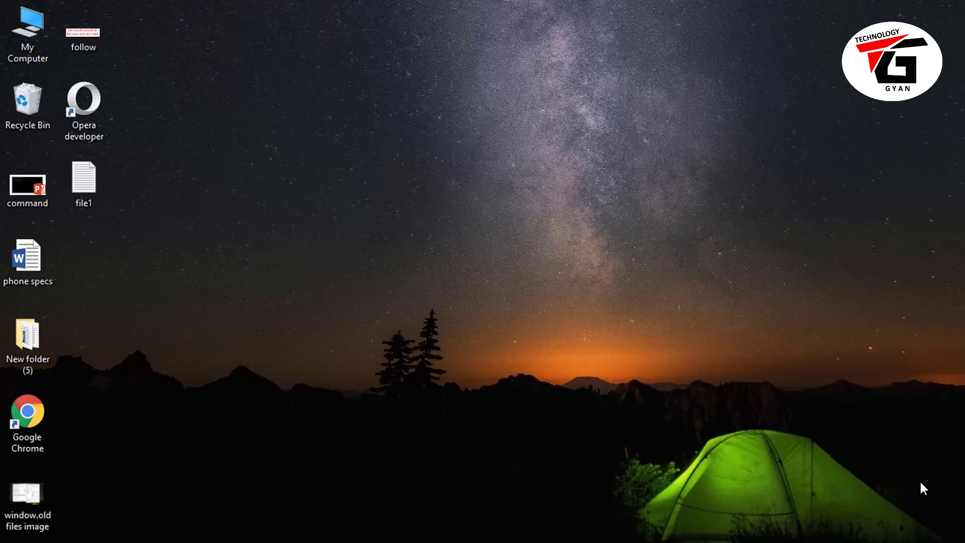
Open Defragment and Optimize Drives and start optimizing the Windows (C:) drive
key(super)
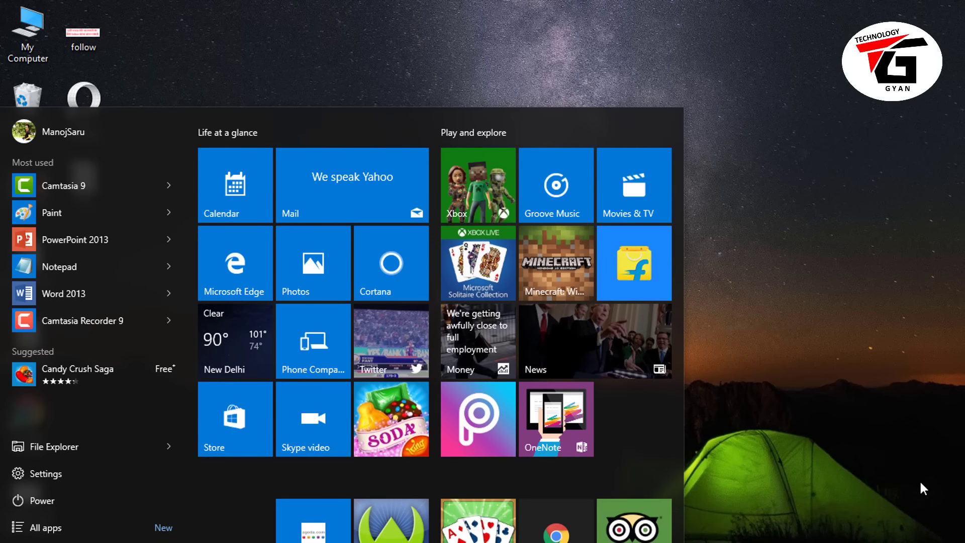
text(defra)
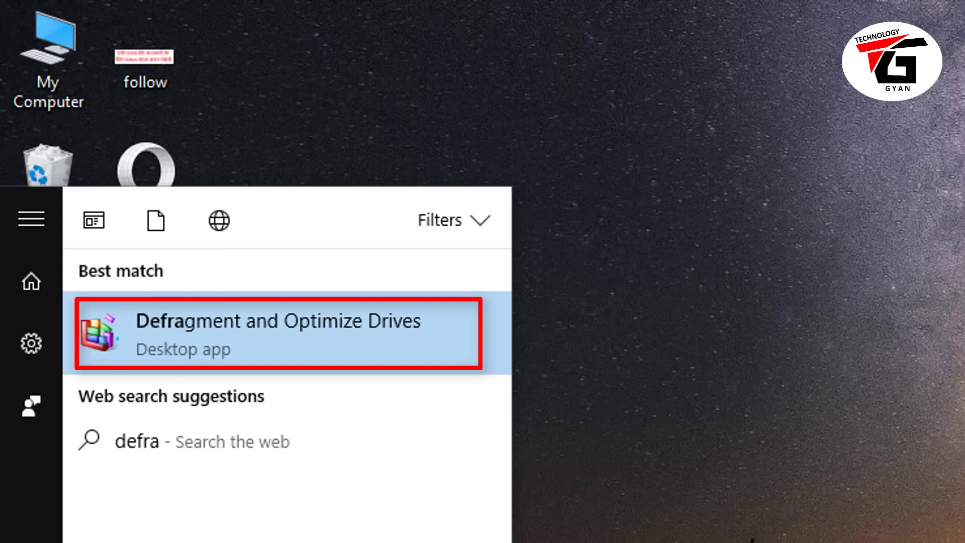
click(221, 342)
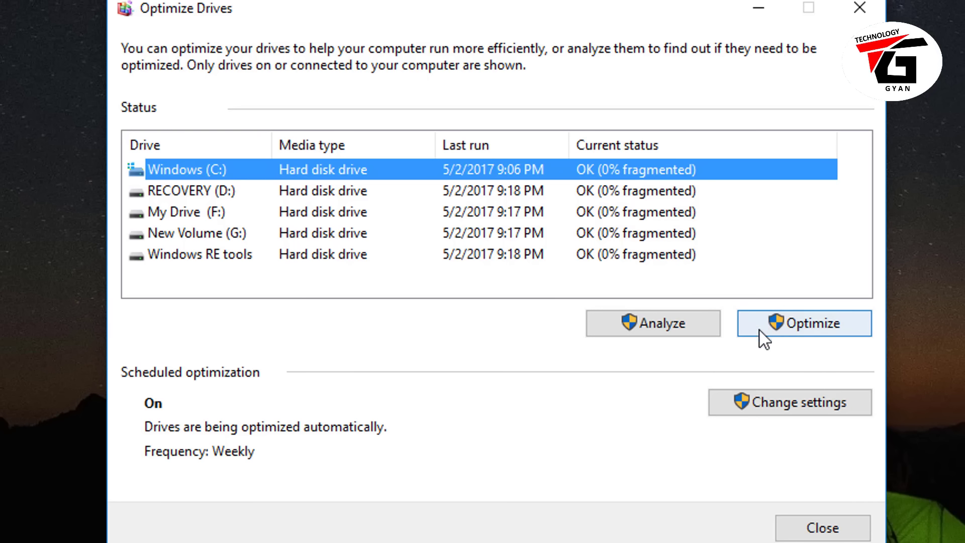
click(806, 330)
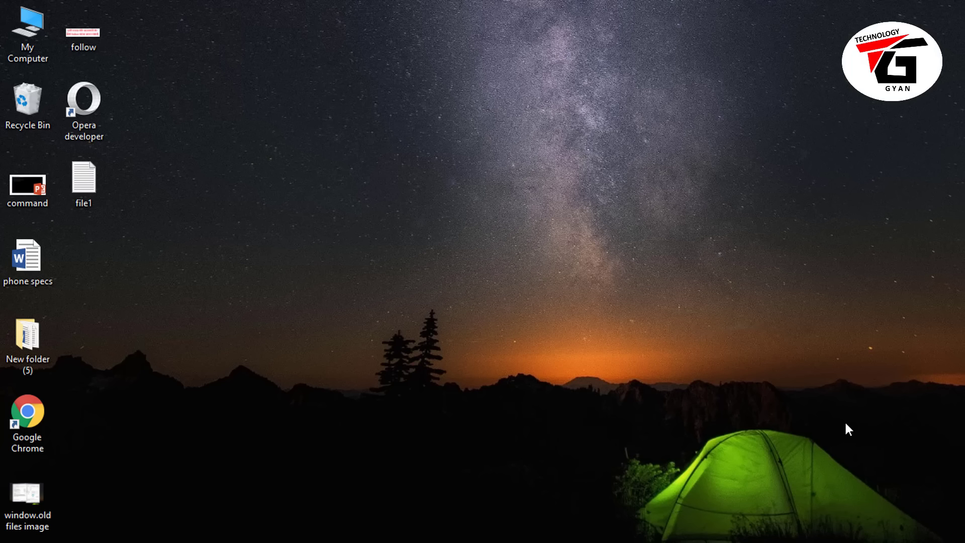
Open the user's temporary files folder with the Run command %temp%
key(super+r)
key(BackSpace)
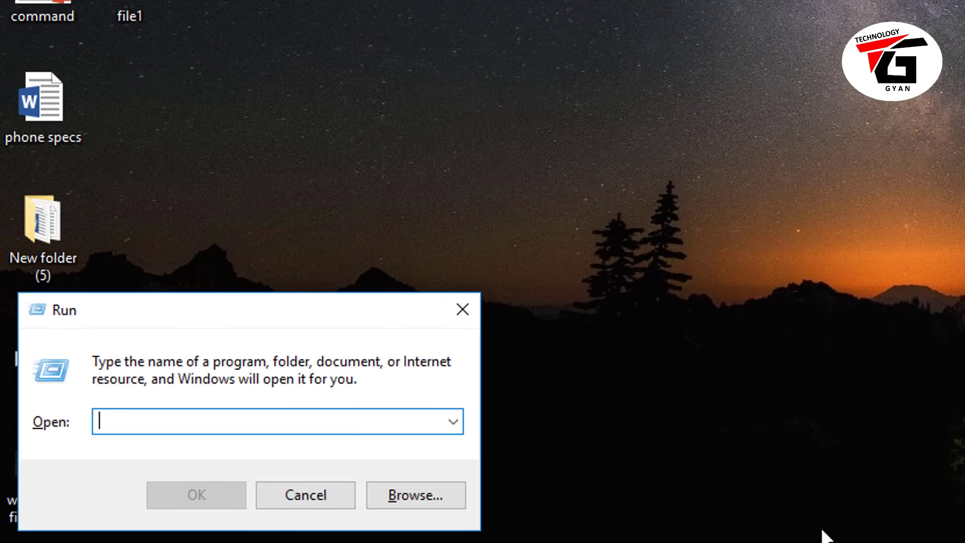
text(%te)
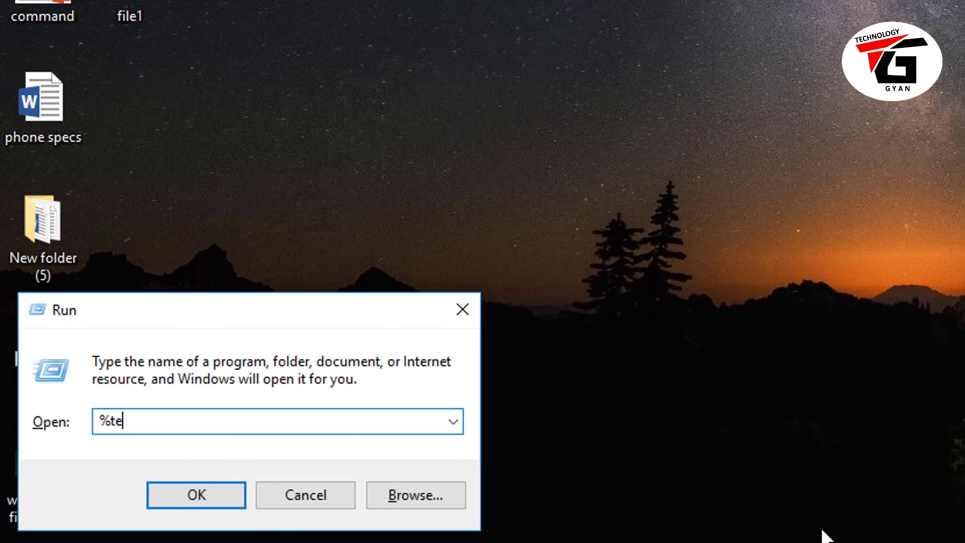
text(mp%)
key(Return)
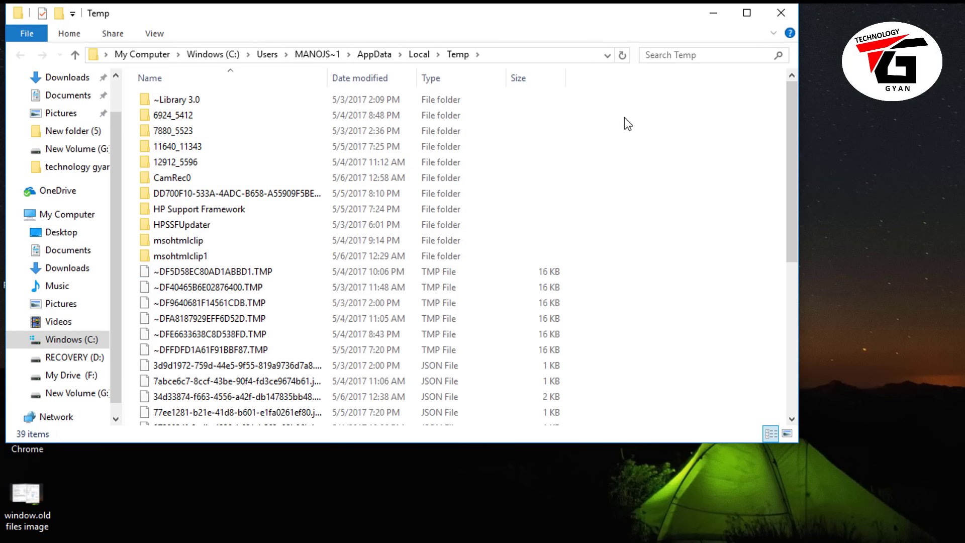
Select all files and folders in the user's Temp folder and delete them
drag(624, 117, 182, 154)
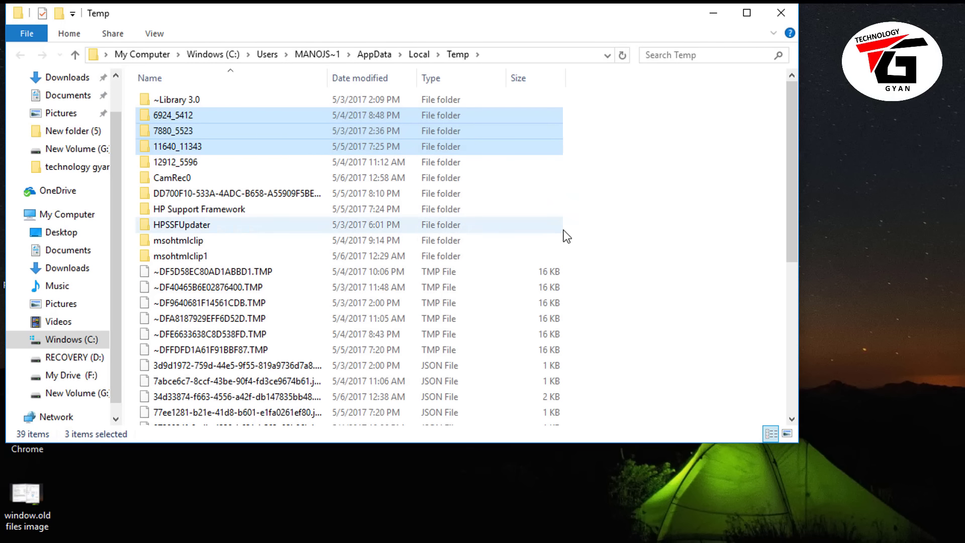
click(623, 237)
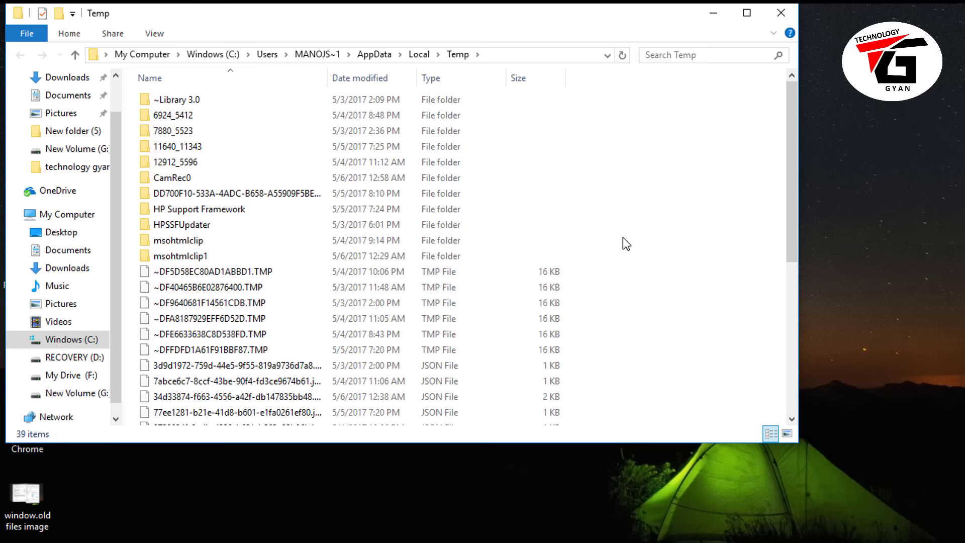
key(ctrl+a)
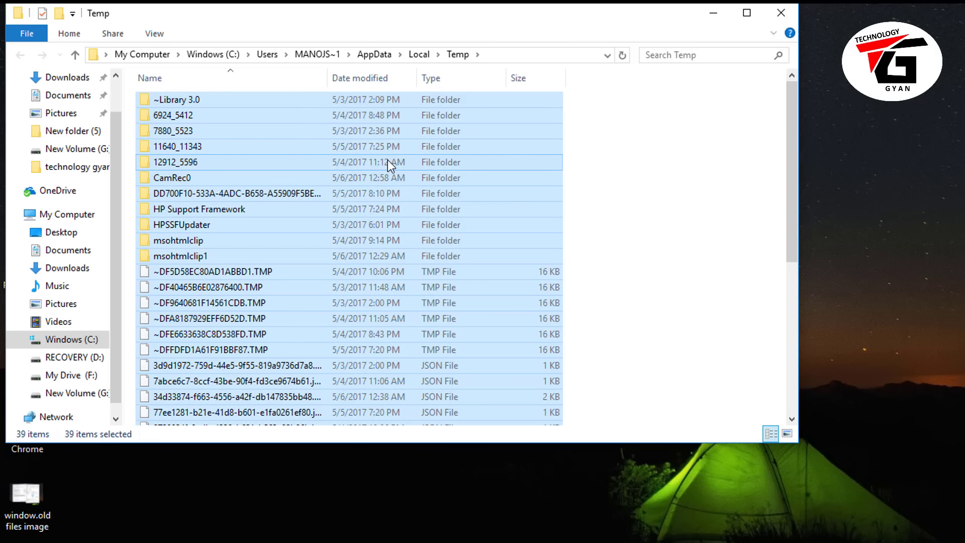
right_click(388, 160)
click(445, 405)
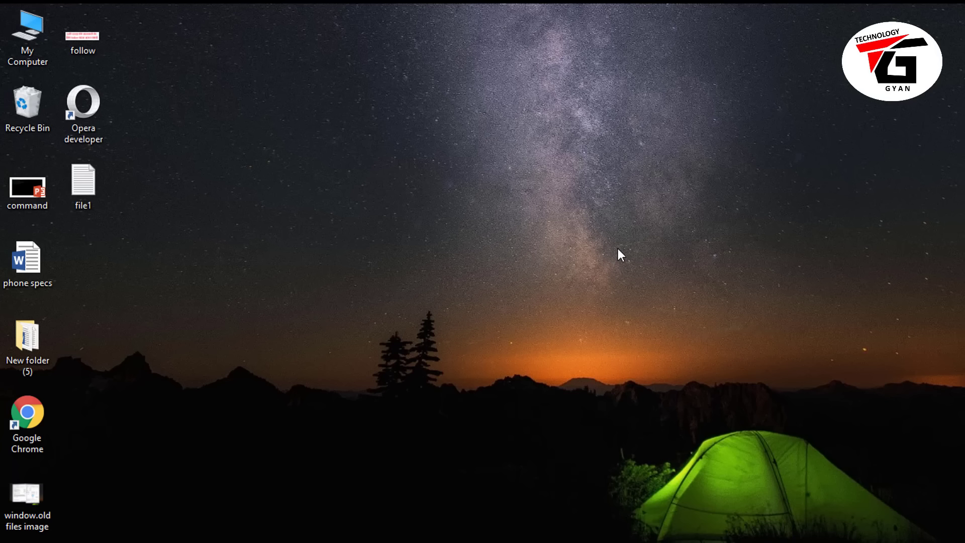
Open the Windows Temp folder with the Run command temp
key(super+r)
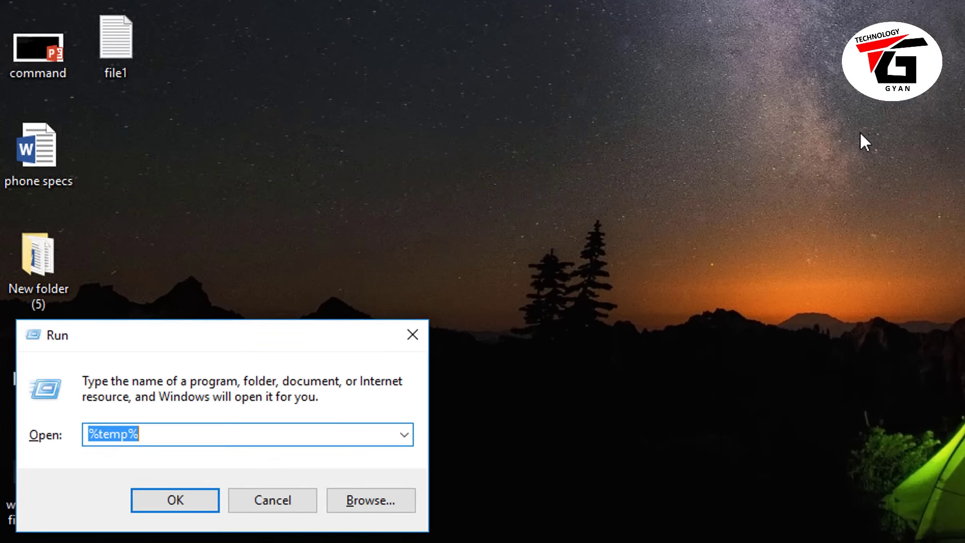
text(temp)
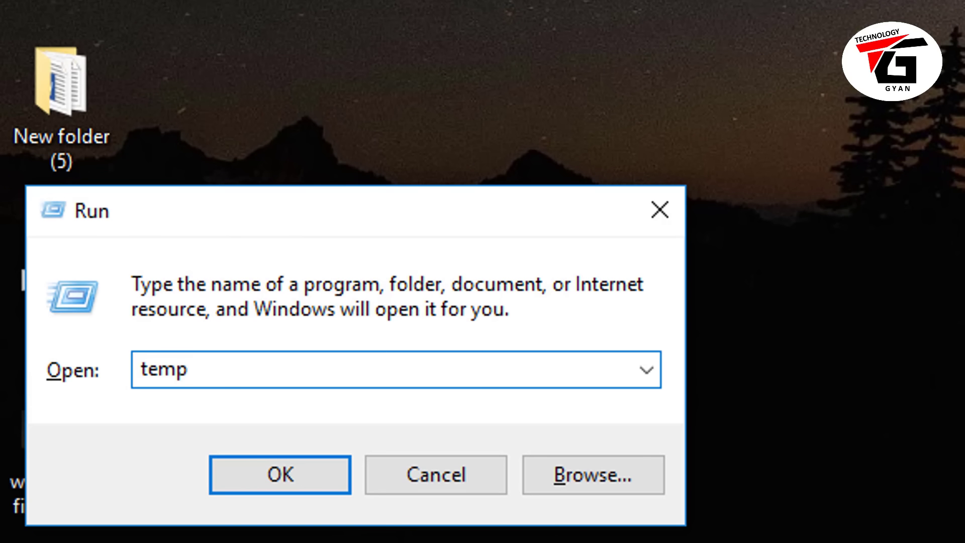
key(Return)
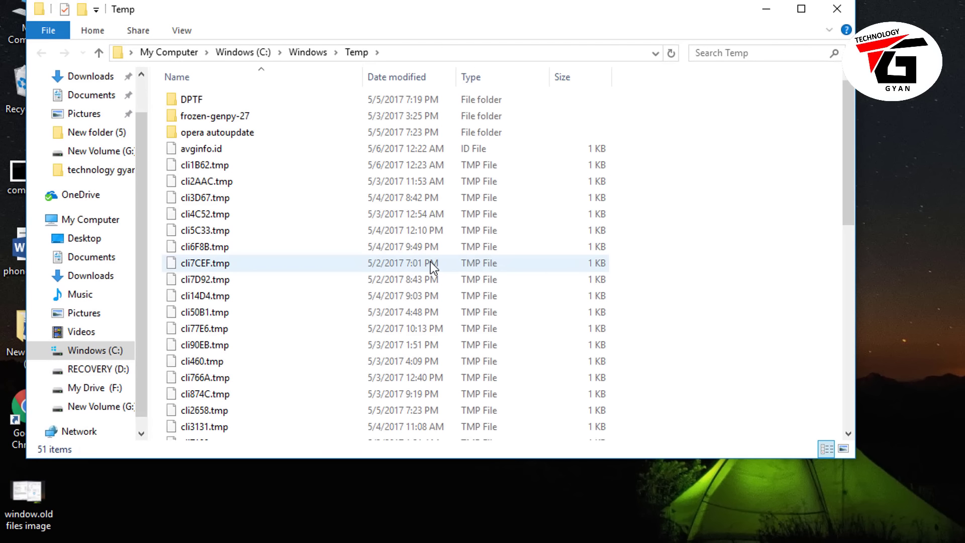
Delete all files and folders in the Windows Temp folder and minimize its window
click(485, 297)
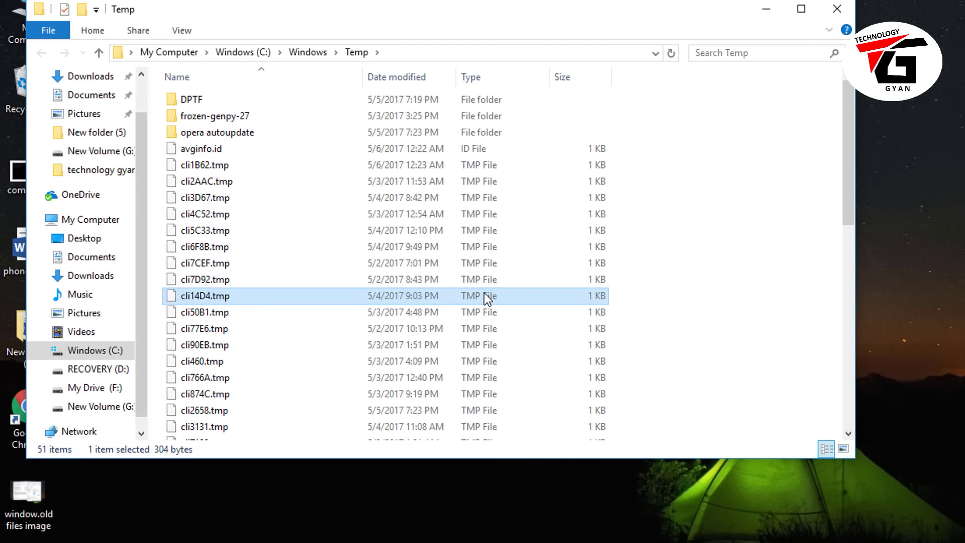
key(ctrl+a)
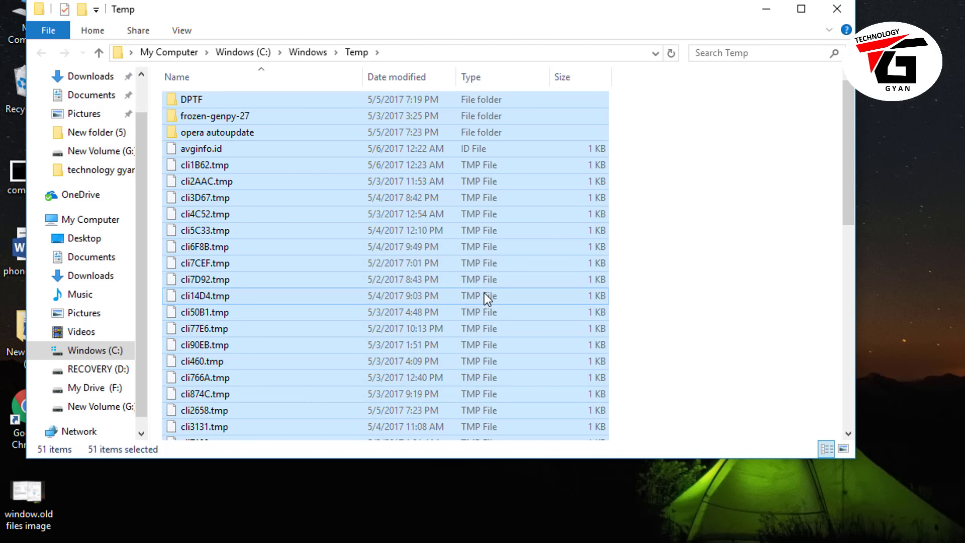
right_click(318, 176)
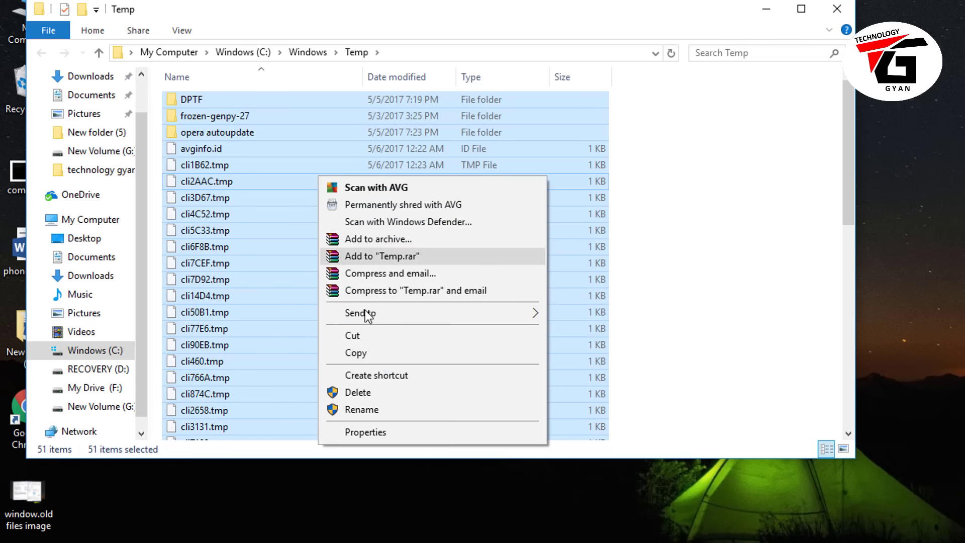
click(358, 392)
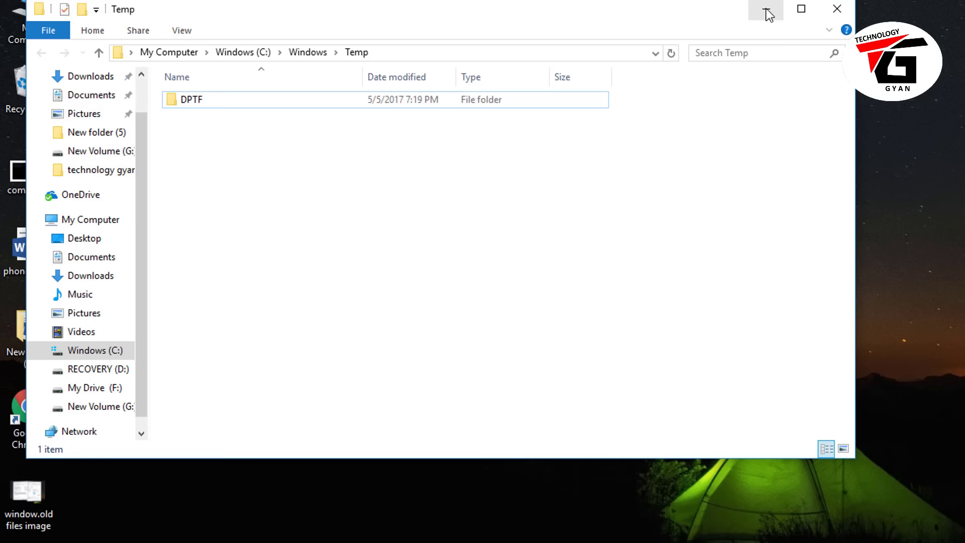
click(766, 10)
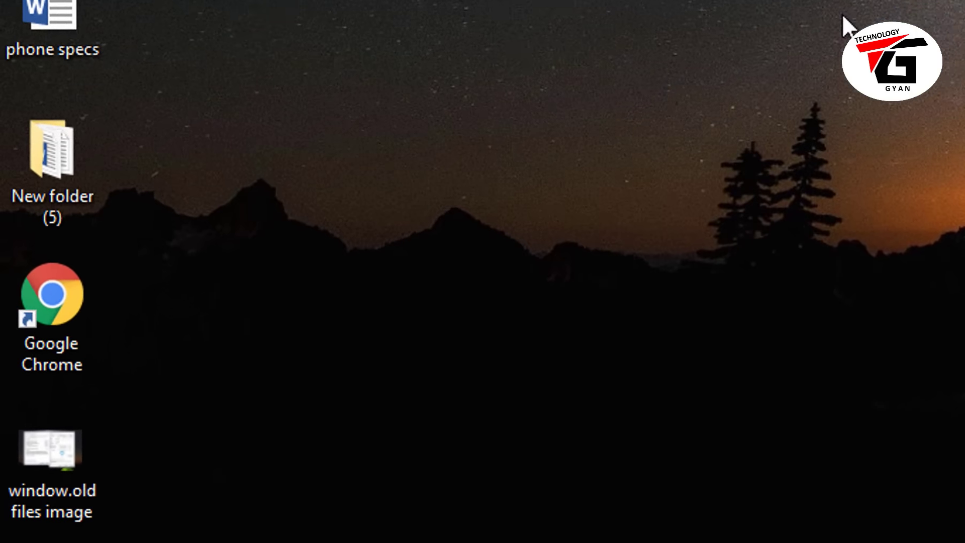
Open the Windows prefetch folder with the Run command prefetch and grant permanent access to it
key(super+r)
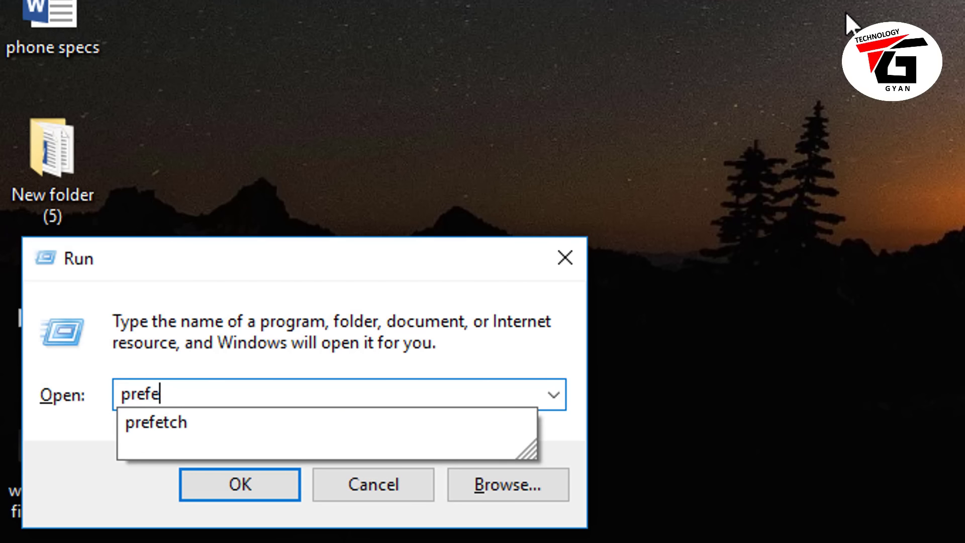
text(prefetch)
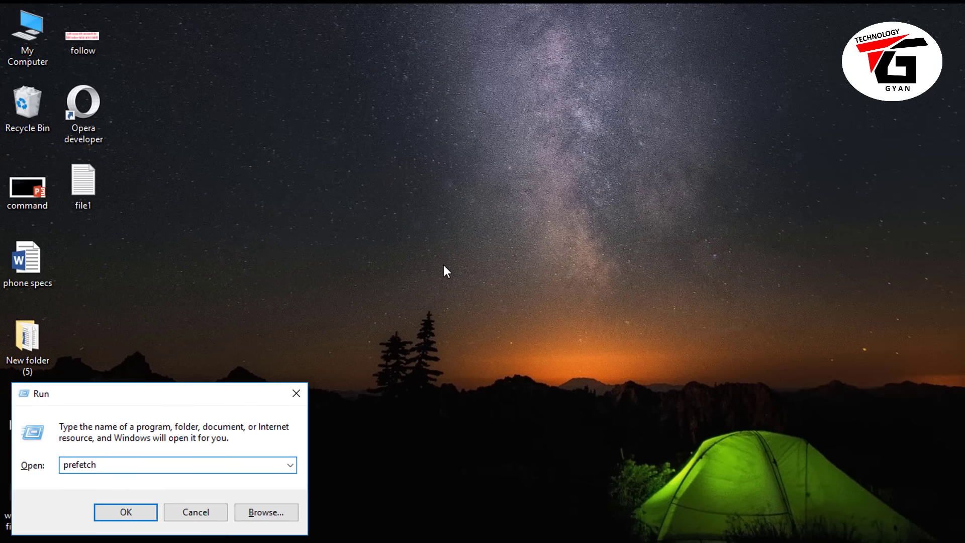
key(Return)
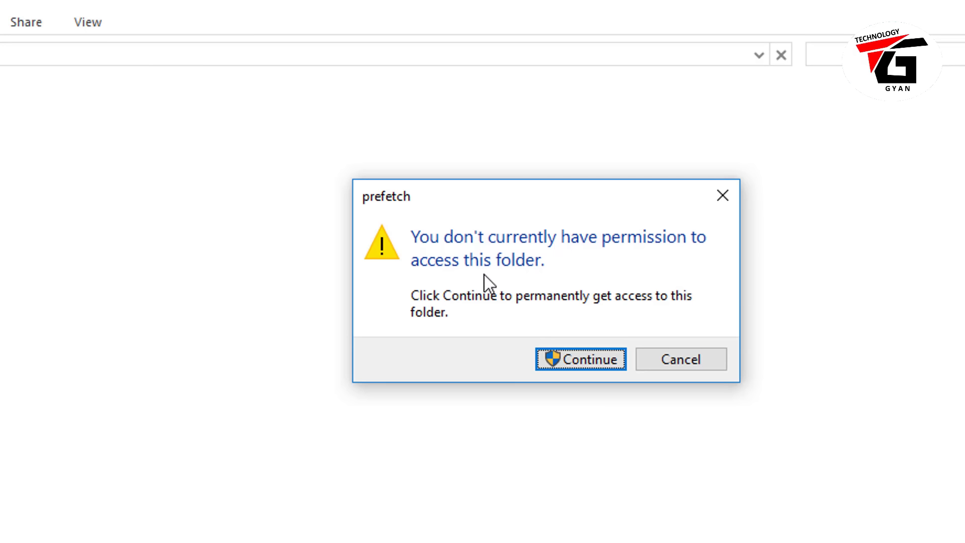
click(589, 359)
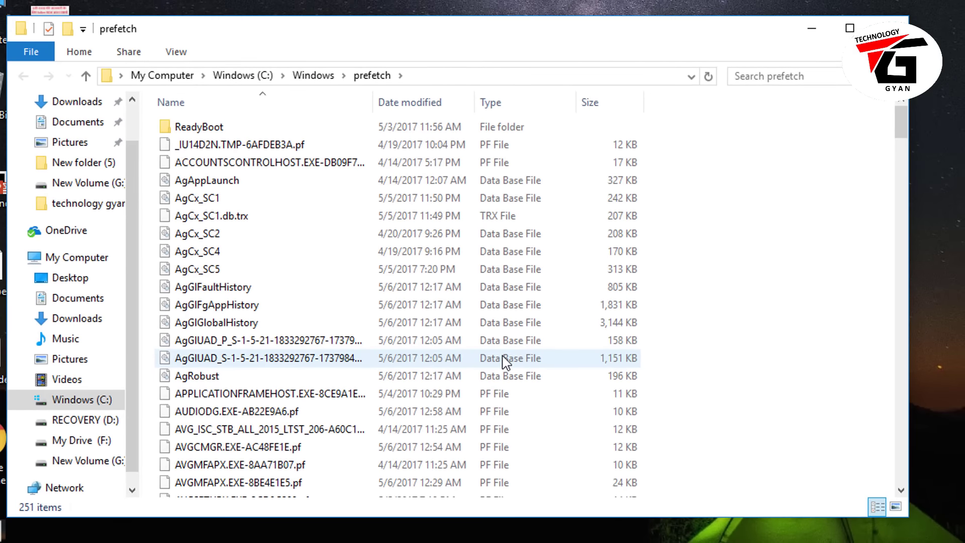
Select all items in the prefetch folder for deletion
click(505, 361)
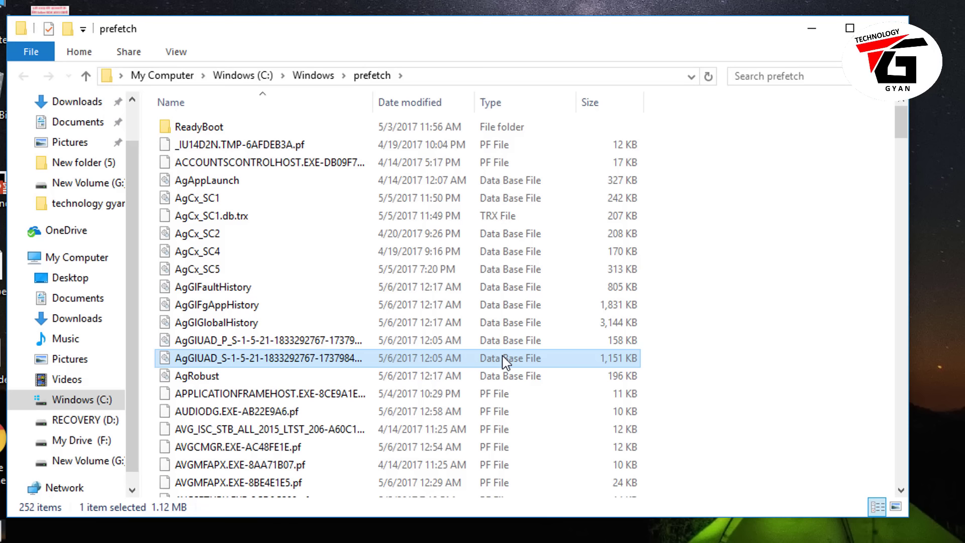
key(ctrl+a)
right_click(363, 243)
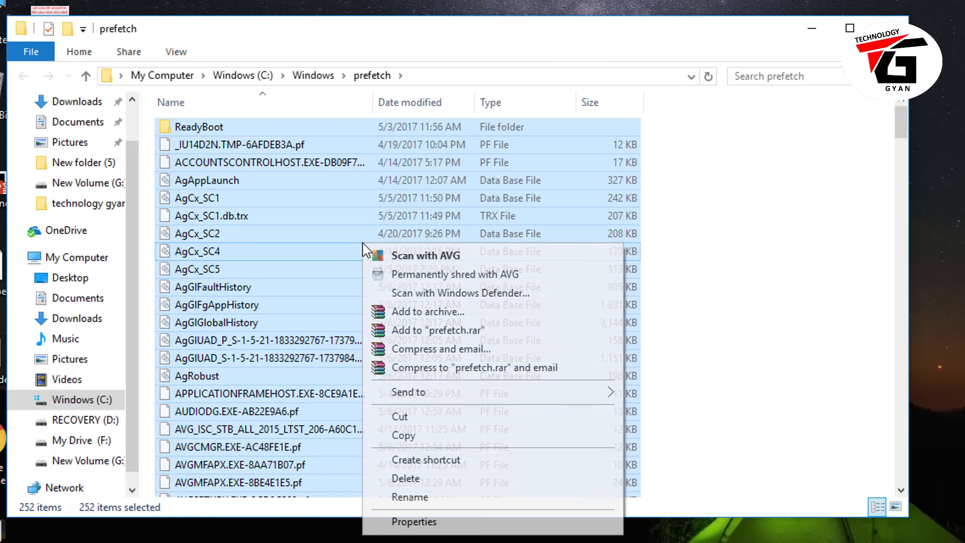